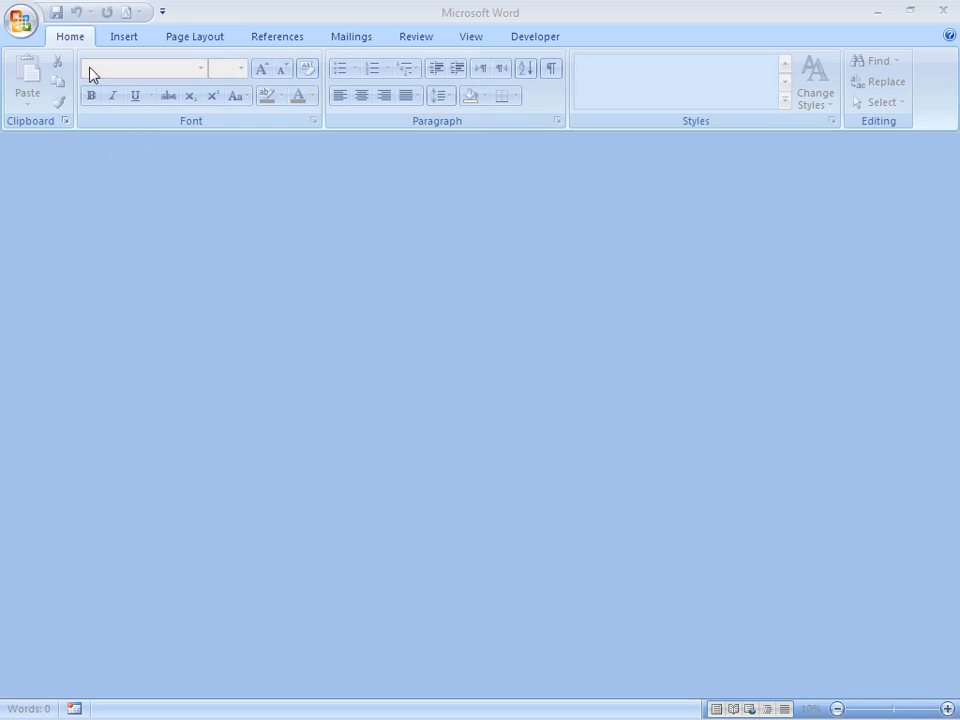
Create a new blank document, and add a second new blank document.
click(22, 21)
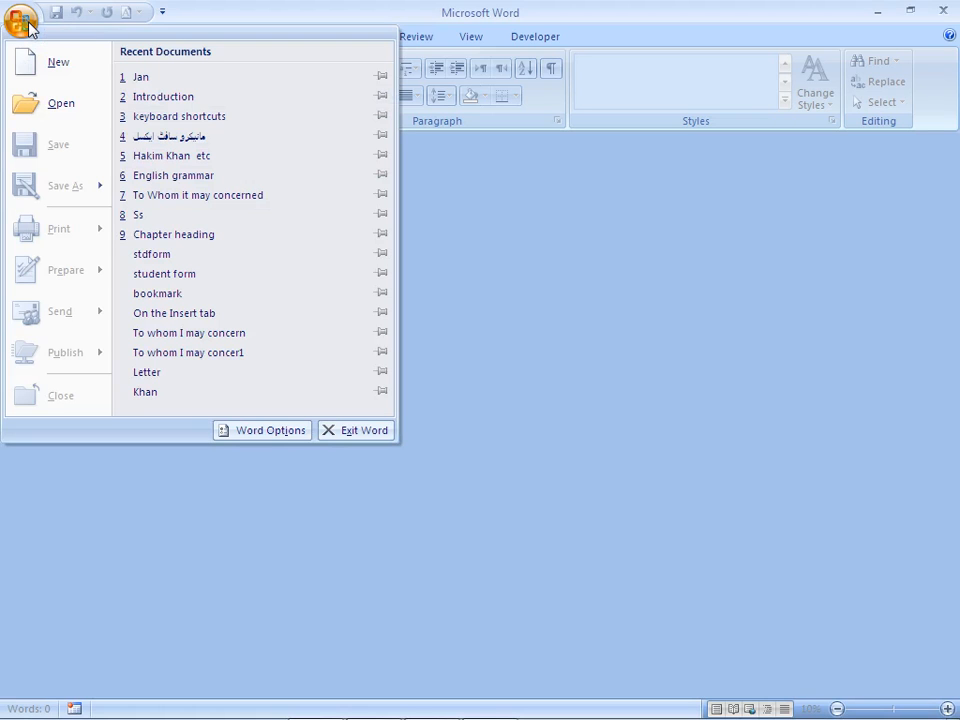
click(86, 70)
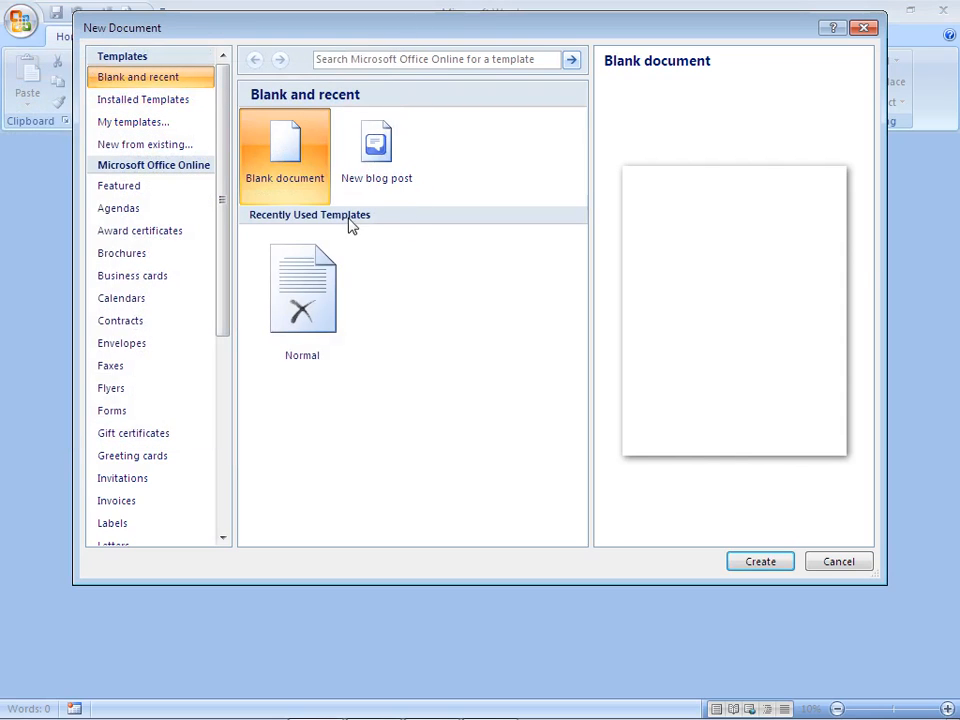
click(761, 562)
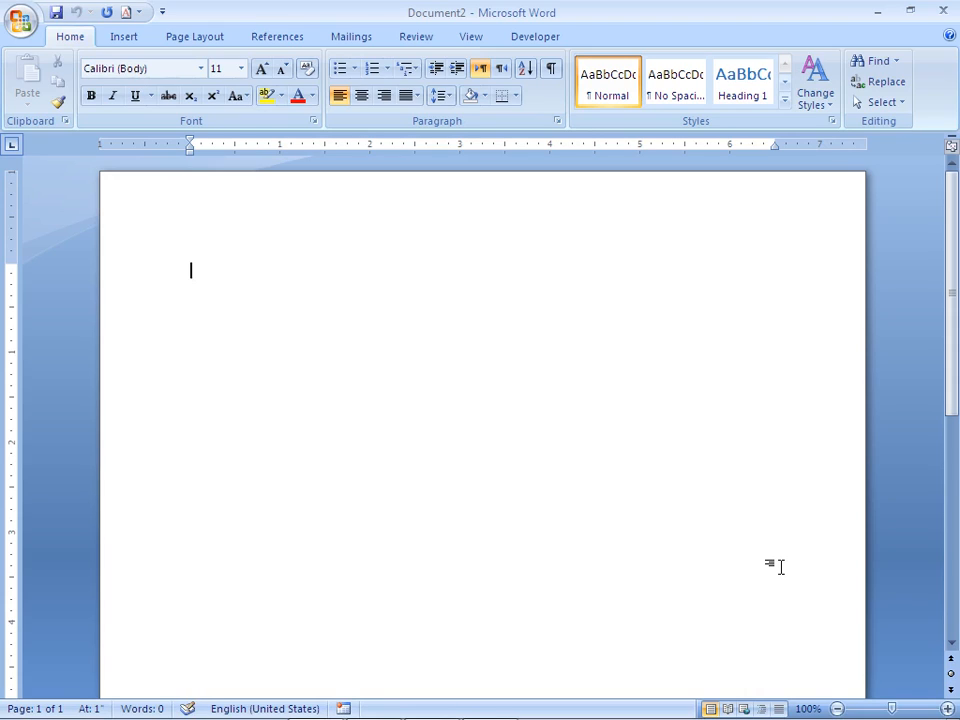
key(ctrl+n)
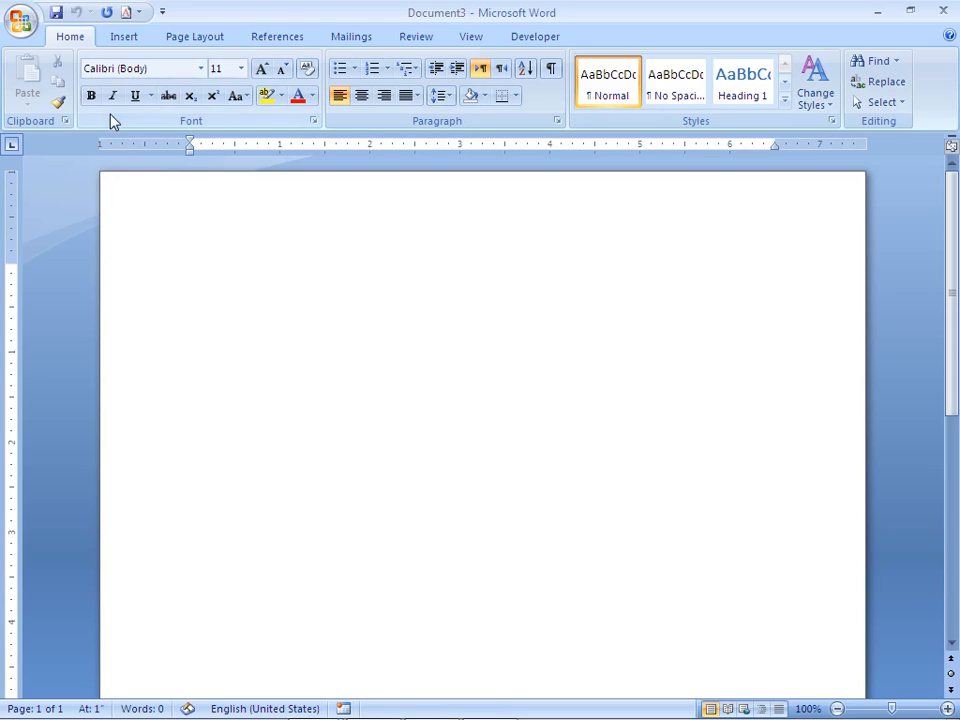
click(21, 24)
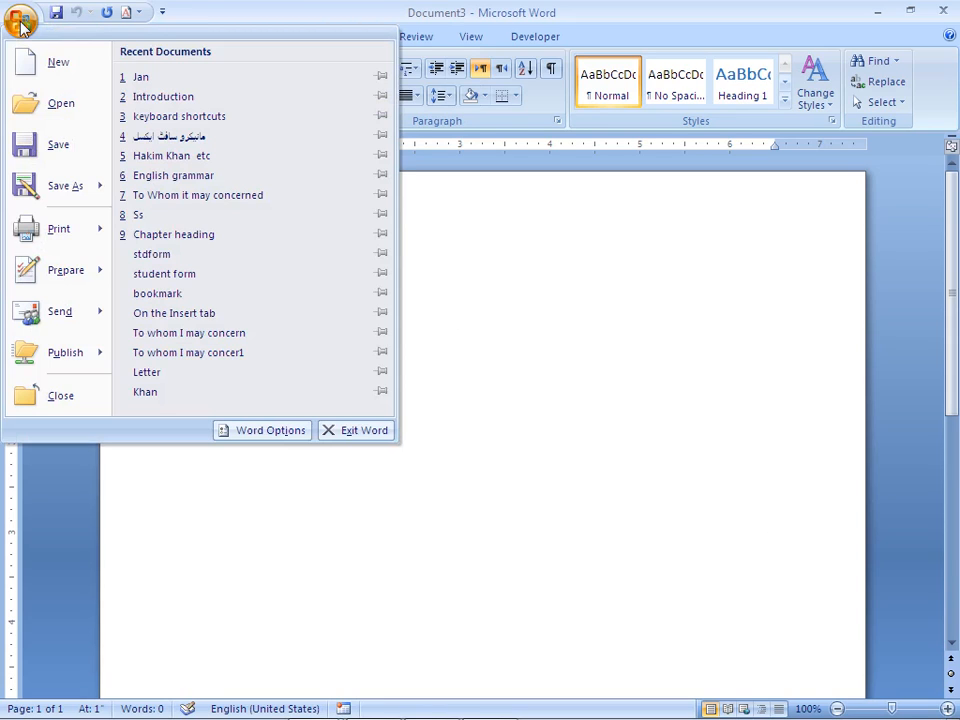
click(78, 108)
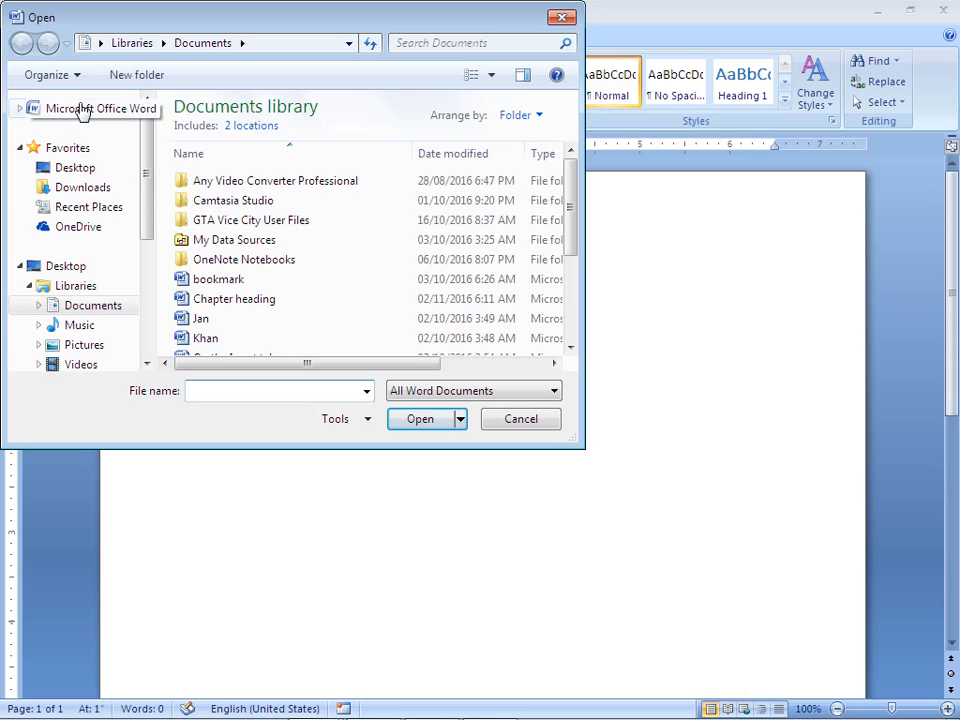
key(Escape)
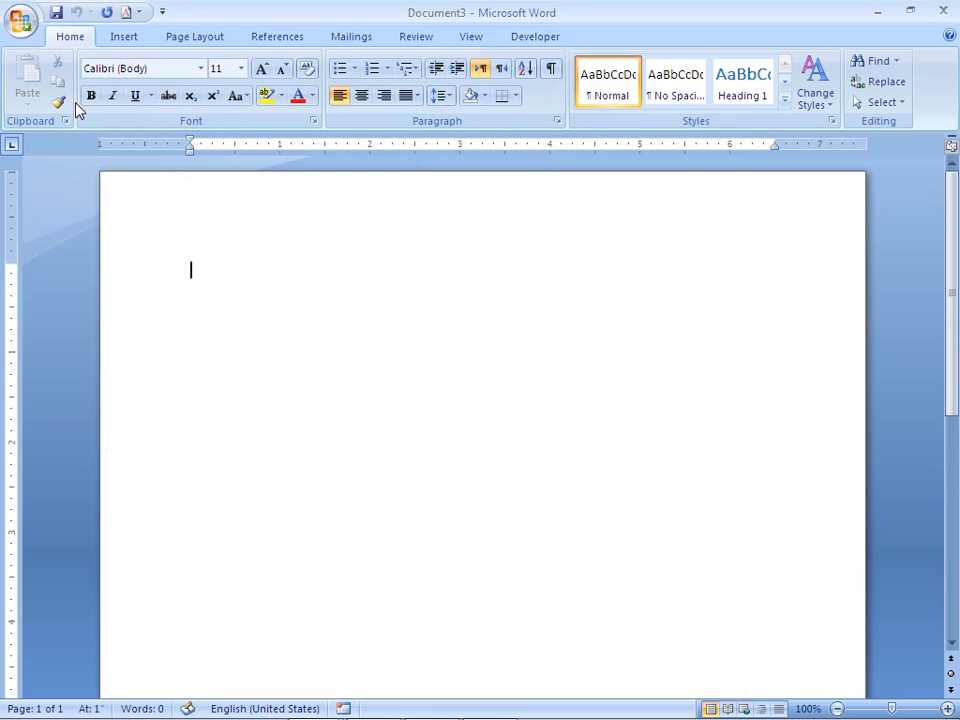
Open the existing document "Jan" from the Documents library.
key(ctrl+o)
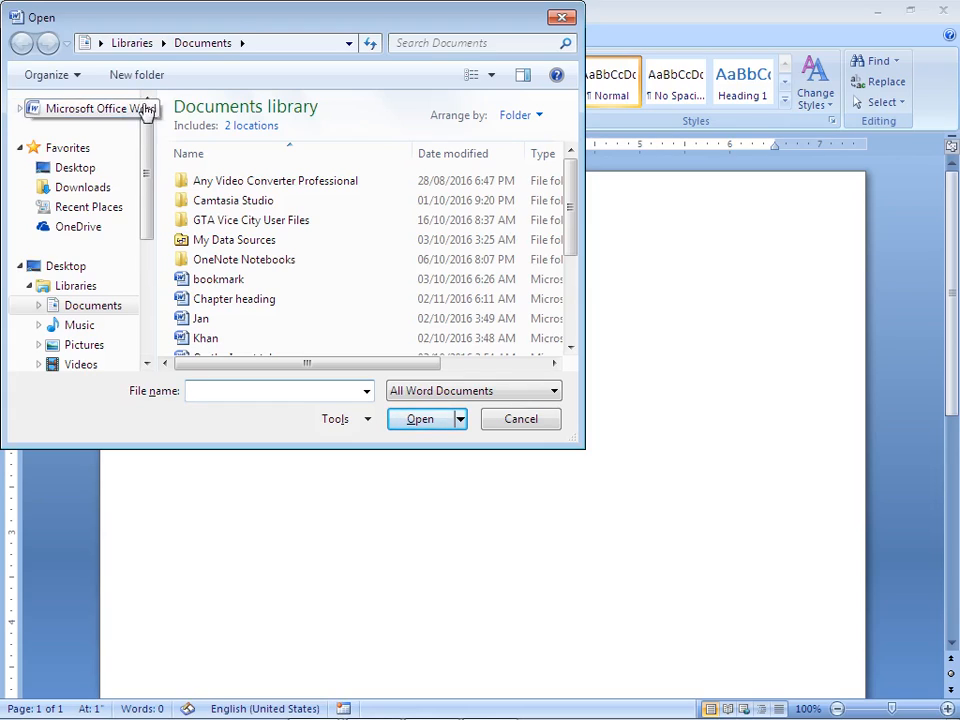
drag(190, 22, 278, 148)
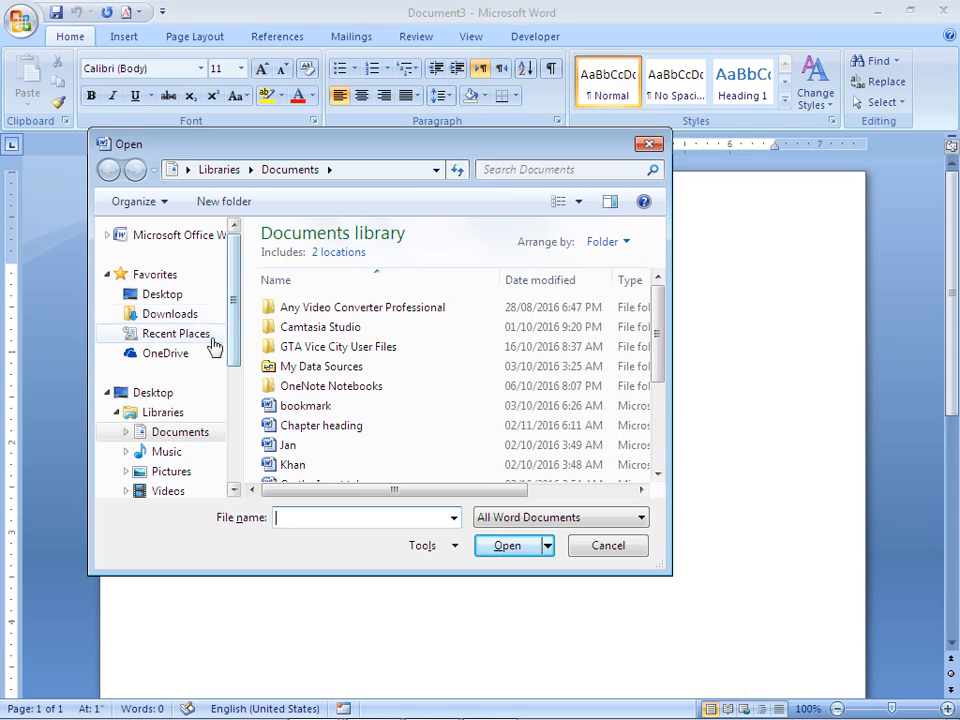
click(291, 448)
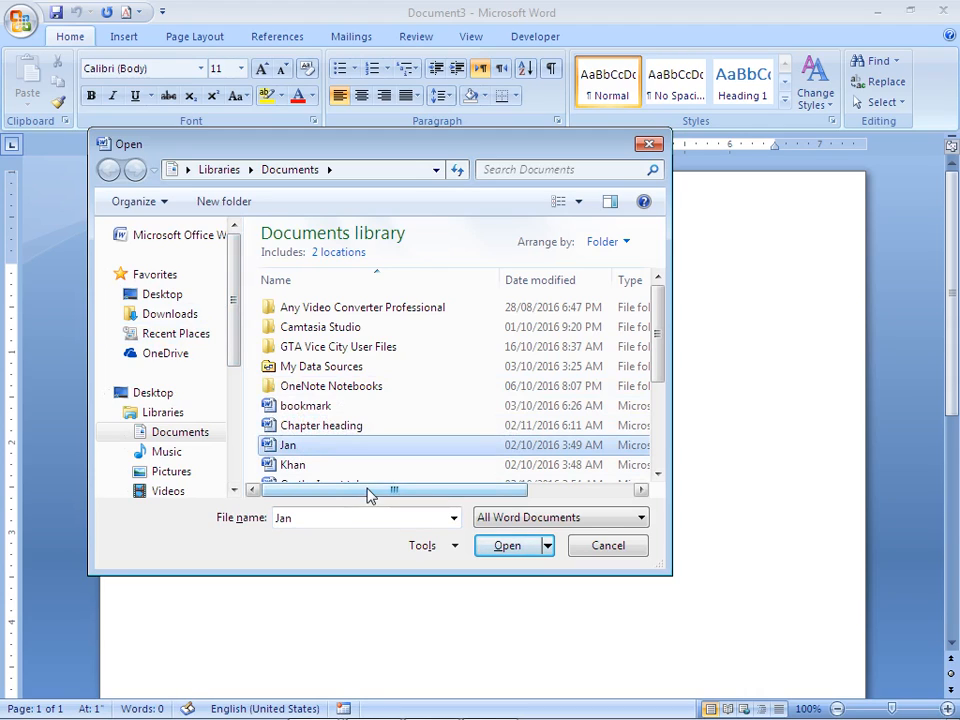
click(507, 546)
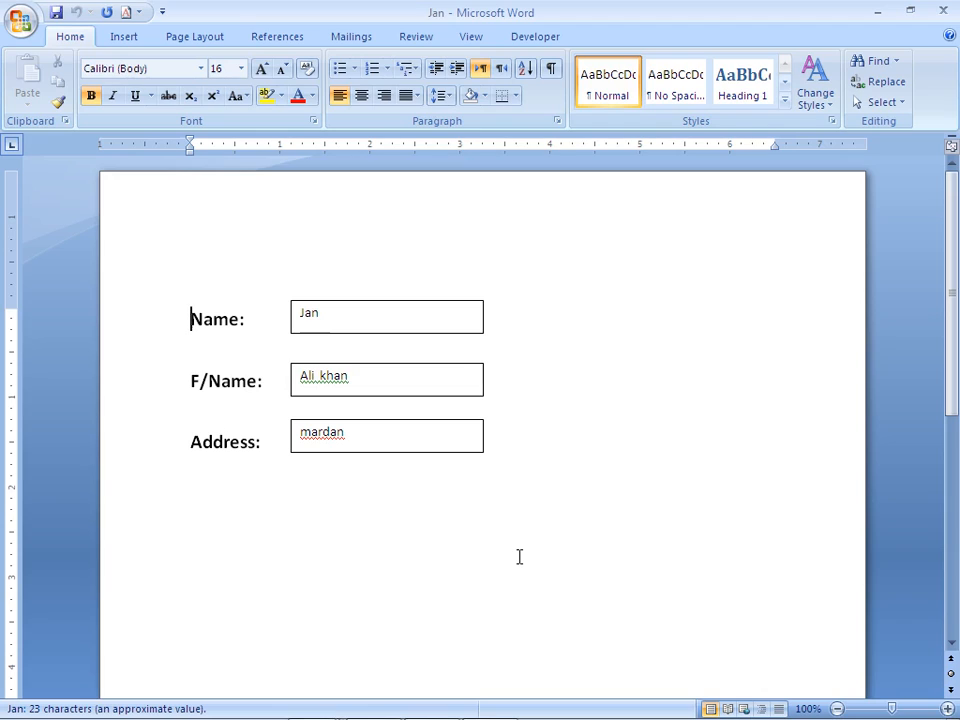
click(519, 556)
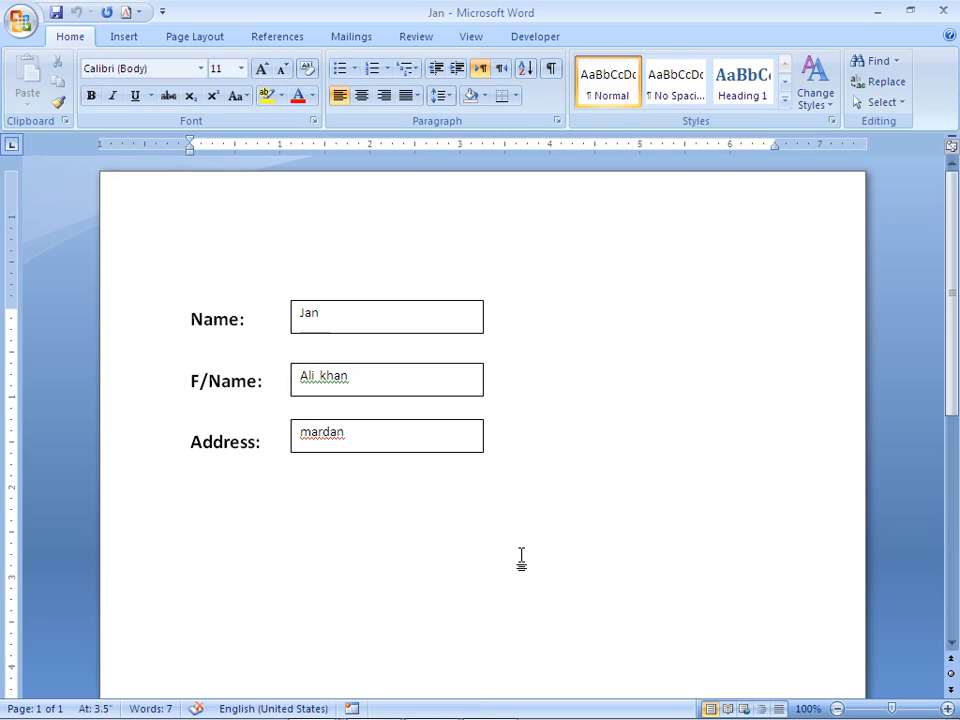
Create a new blank document and enter the line "A quick brown fox jumps over lazy dog" followed by a new paragraph.
key(ctrl+n)
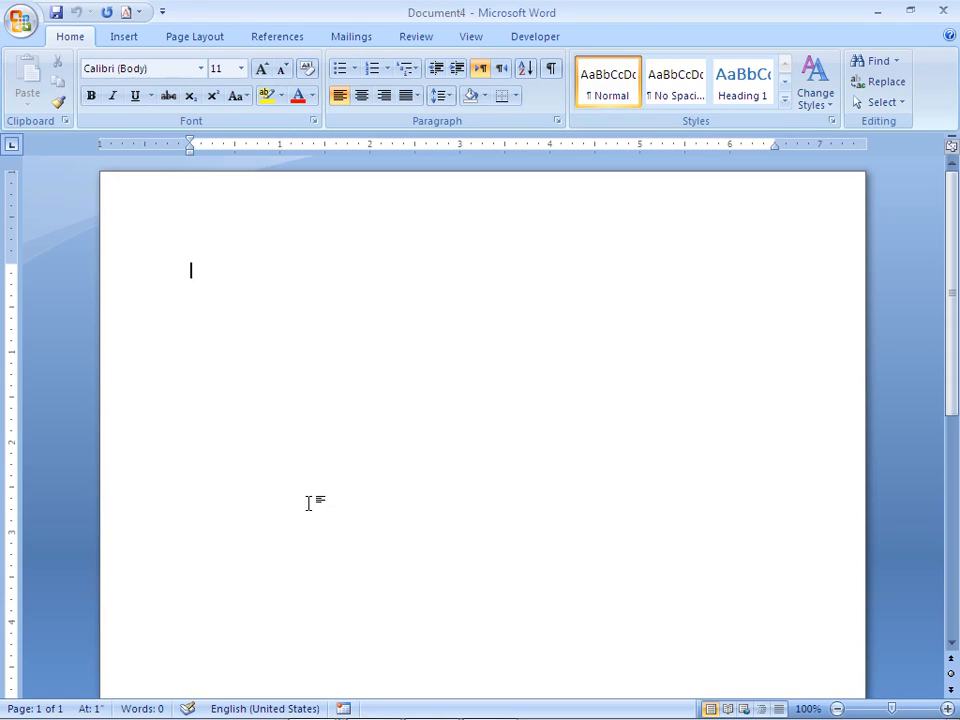
text(A quick brown)
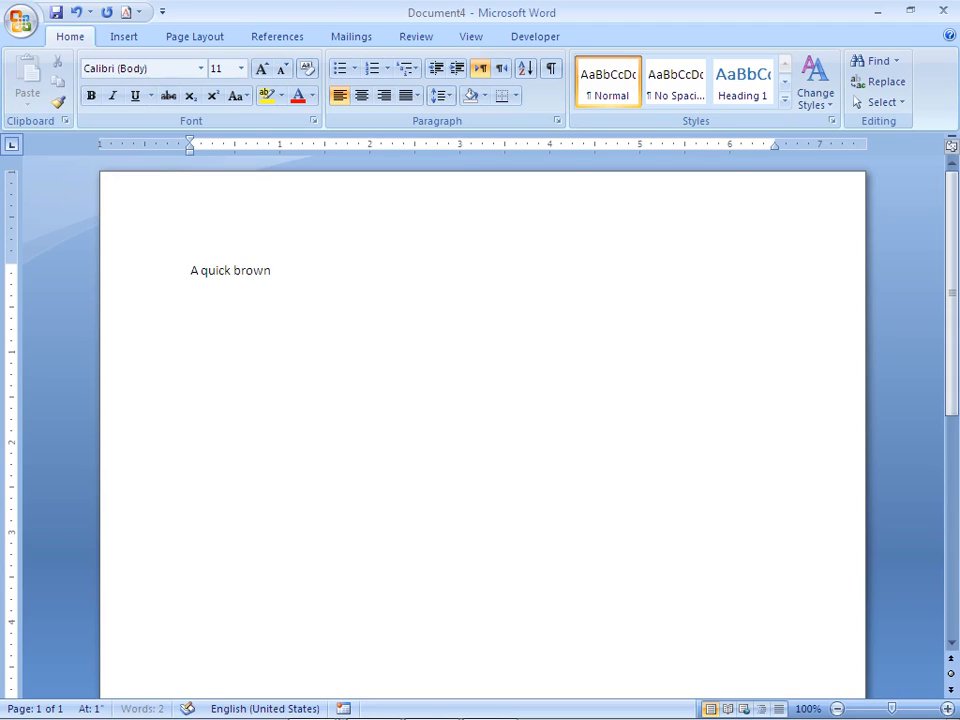
text( fox jumps over)
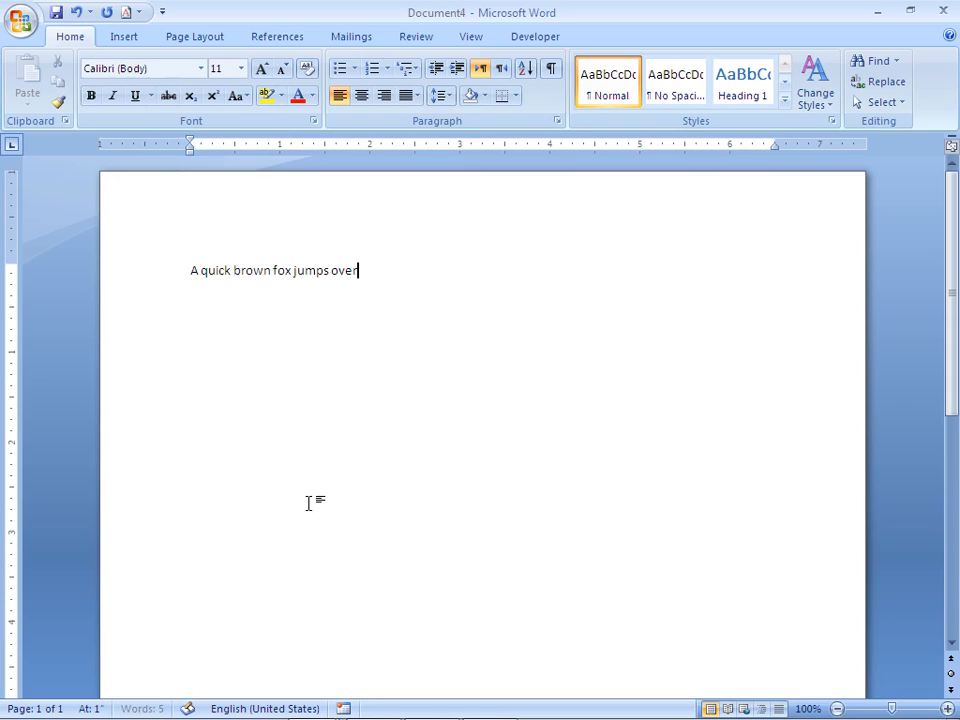
middle_click(305, 494)
text(lazy dog)
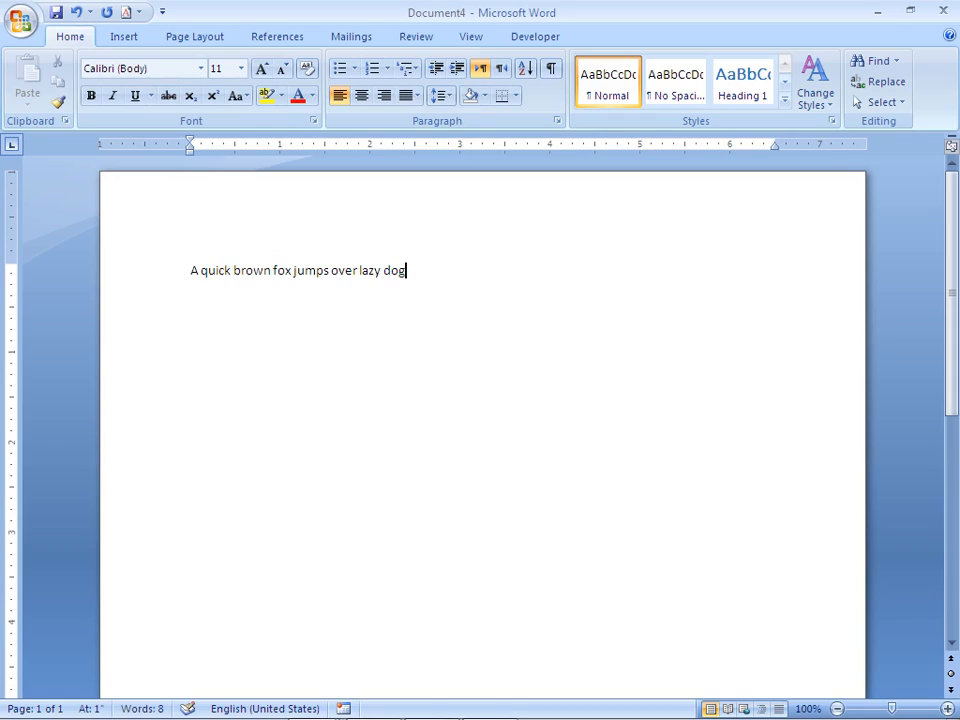
key(Return)
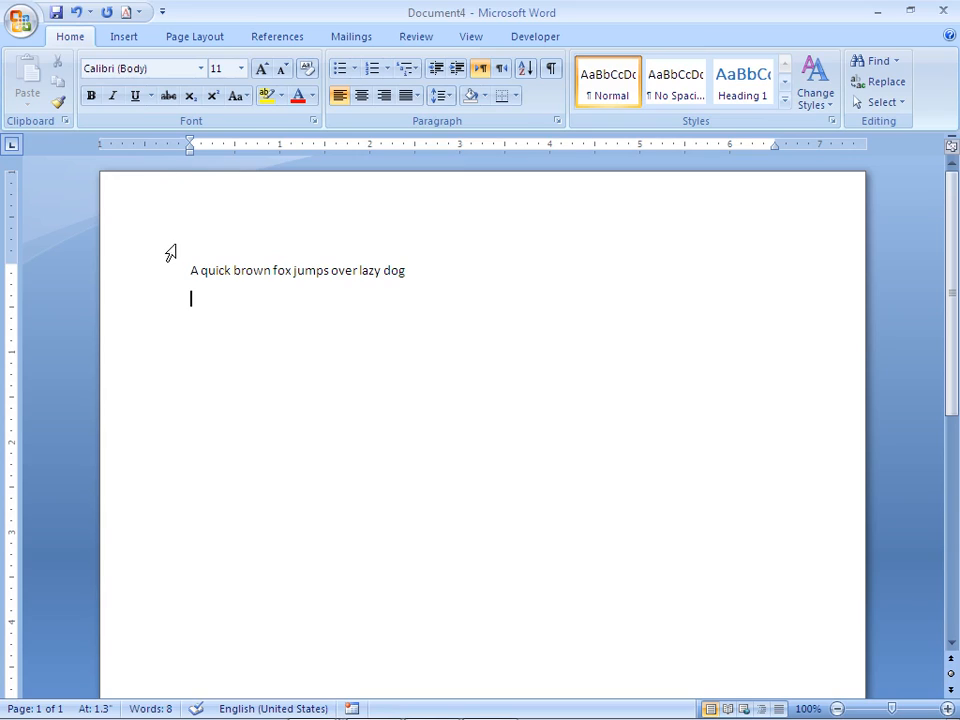
click(57, 13)
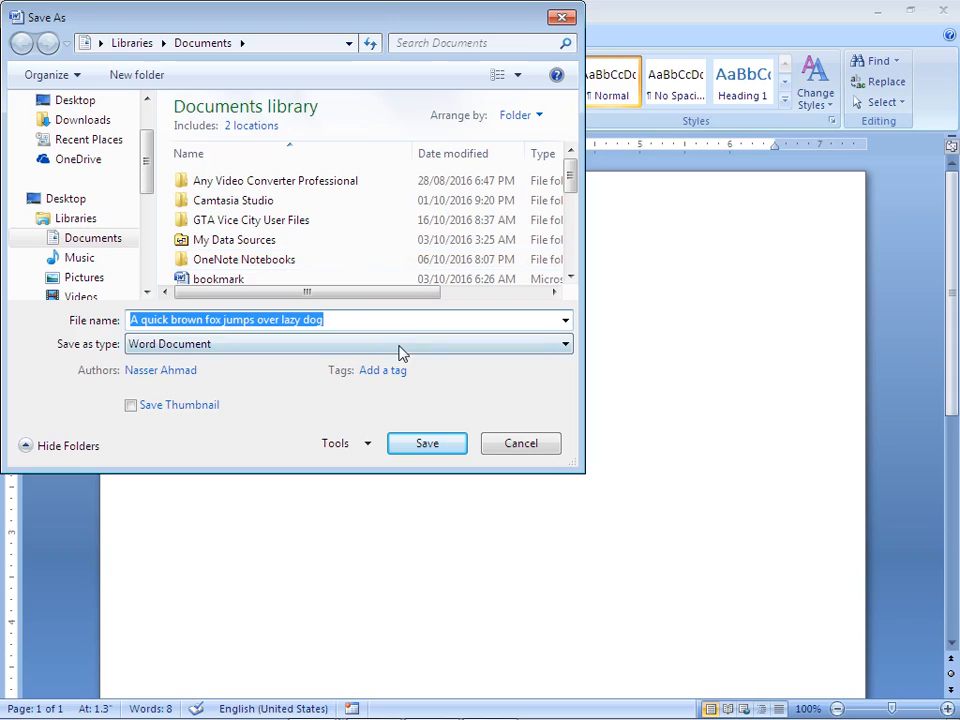
click(520, 445)
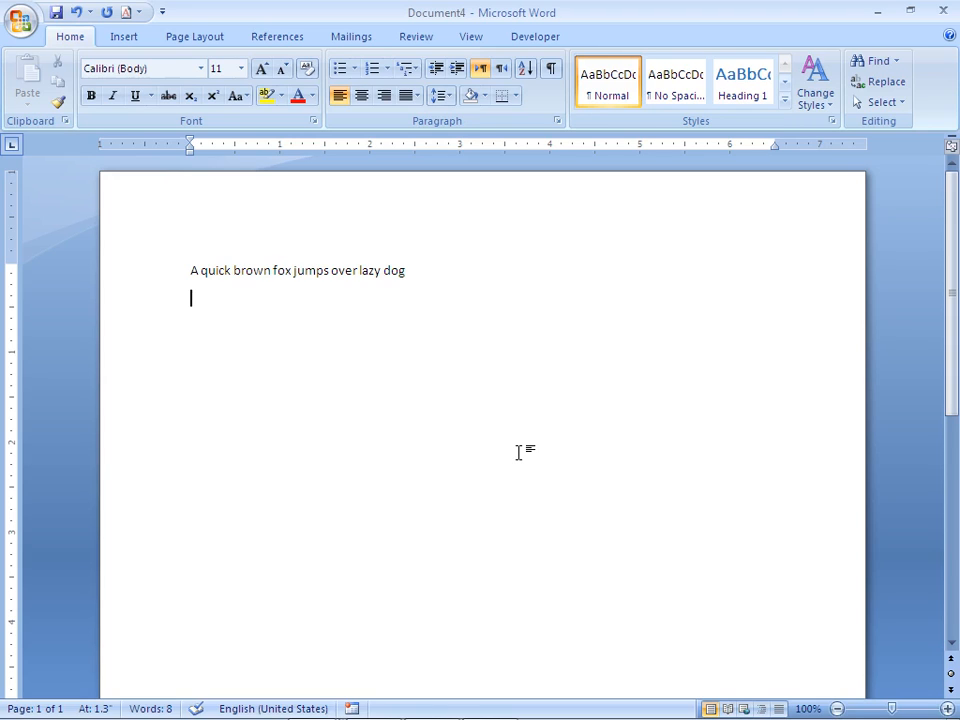
key(ctrl+s)
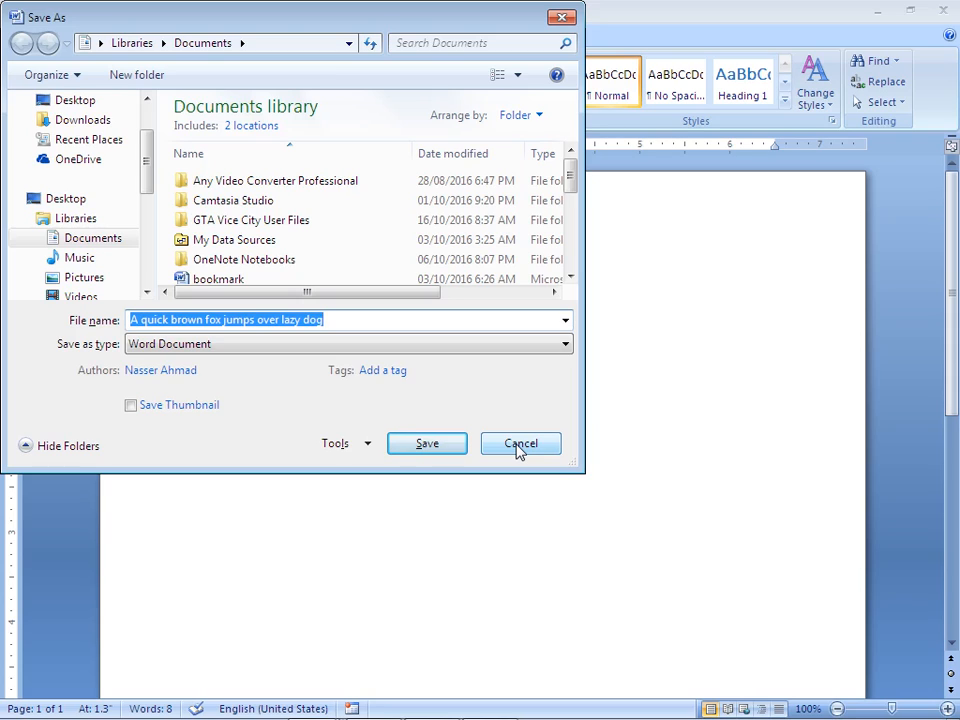
click(519, 451)
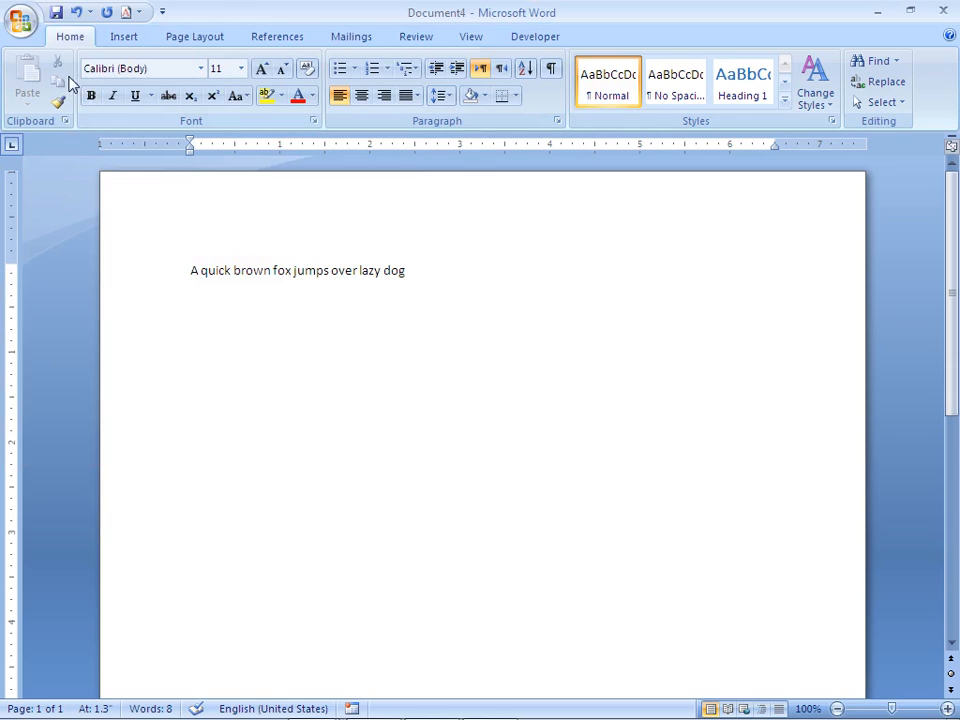
Start saving the new document and choose the My_Data folder on Local Disk (D:) as its location.
click(22, 22)
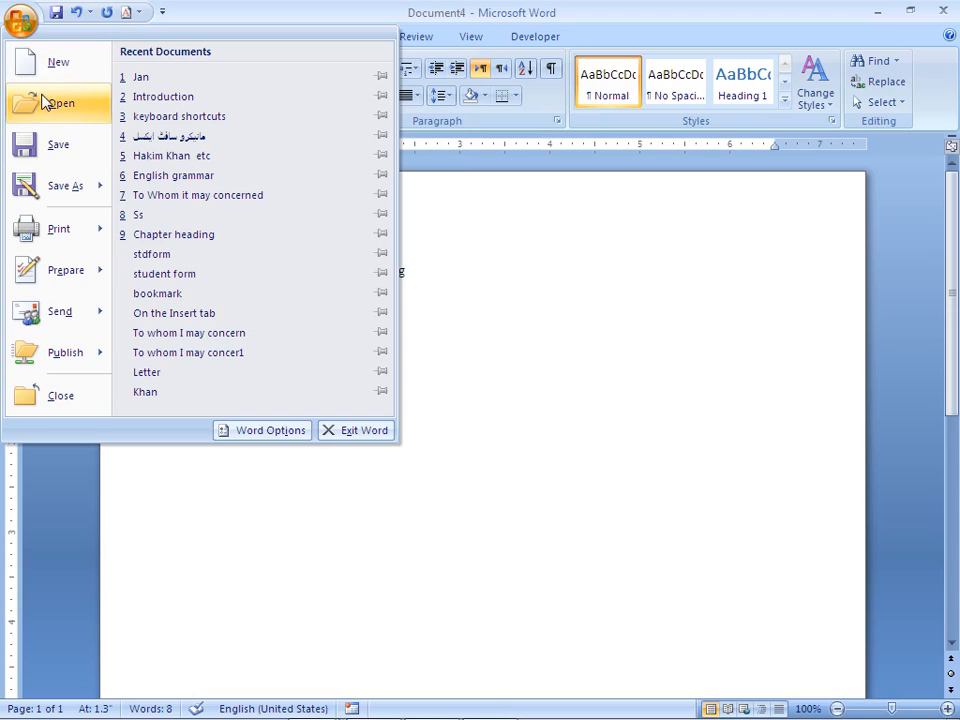
click(70, 158)
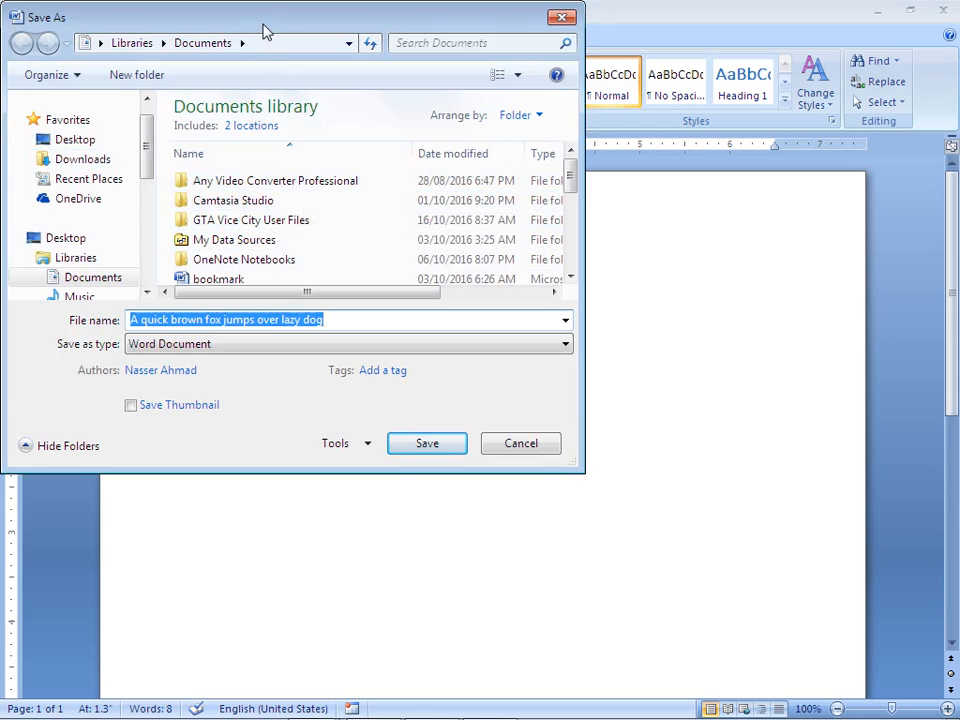
drag(261, 17, 378, 68)
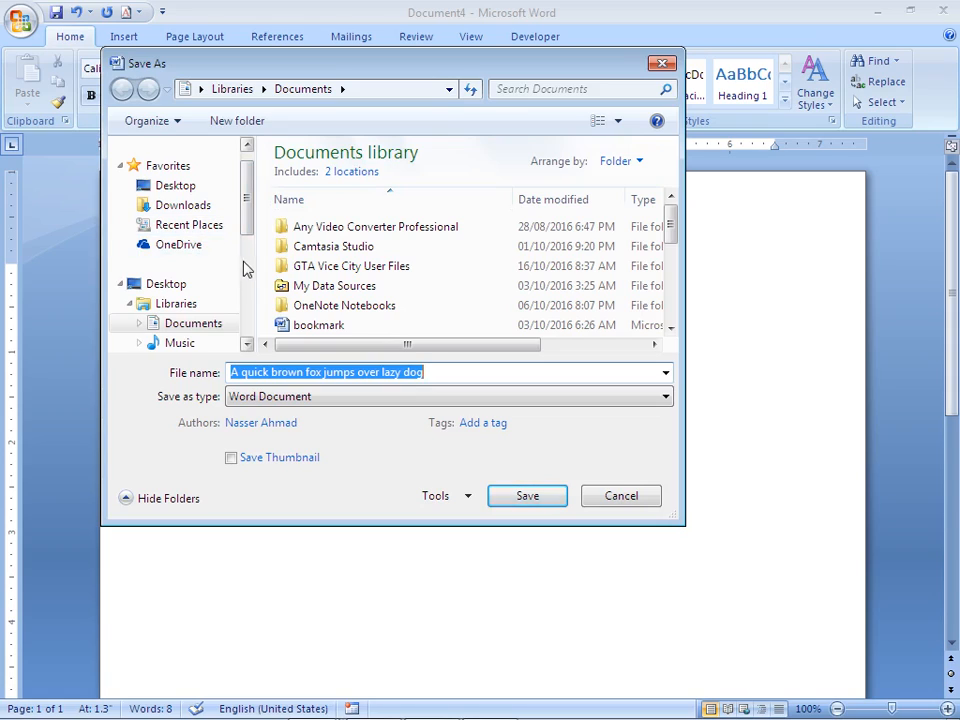
scroll(249, 278, down, 3)
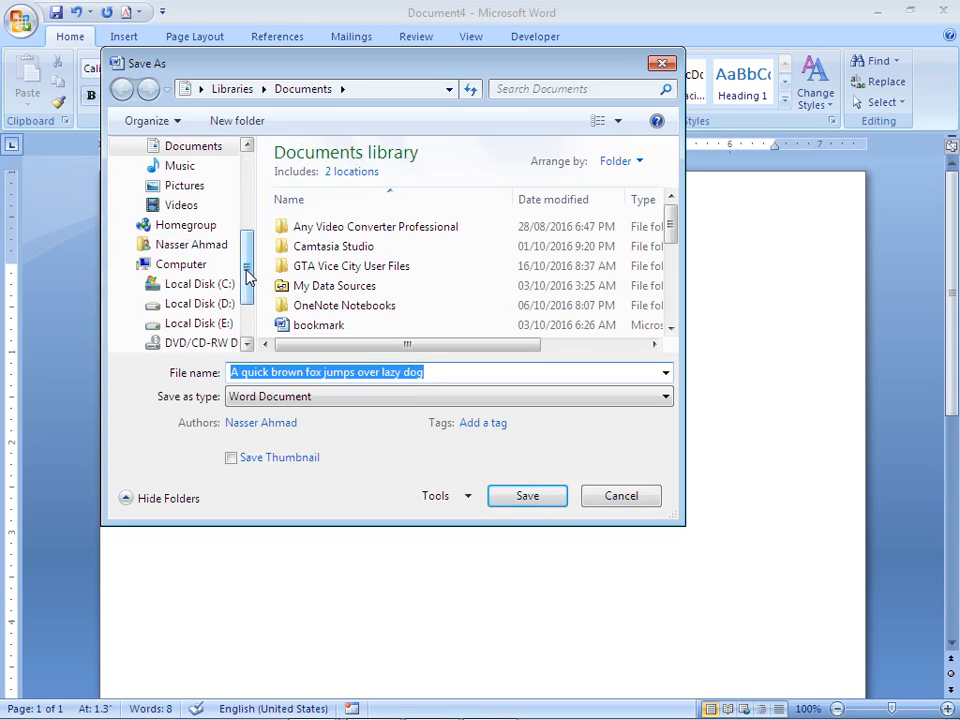
click(208, 308)
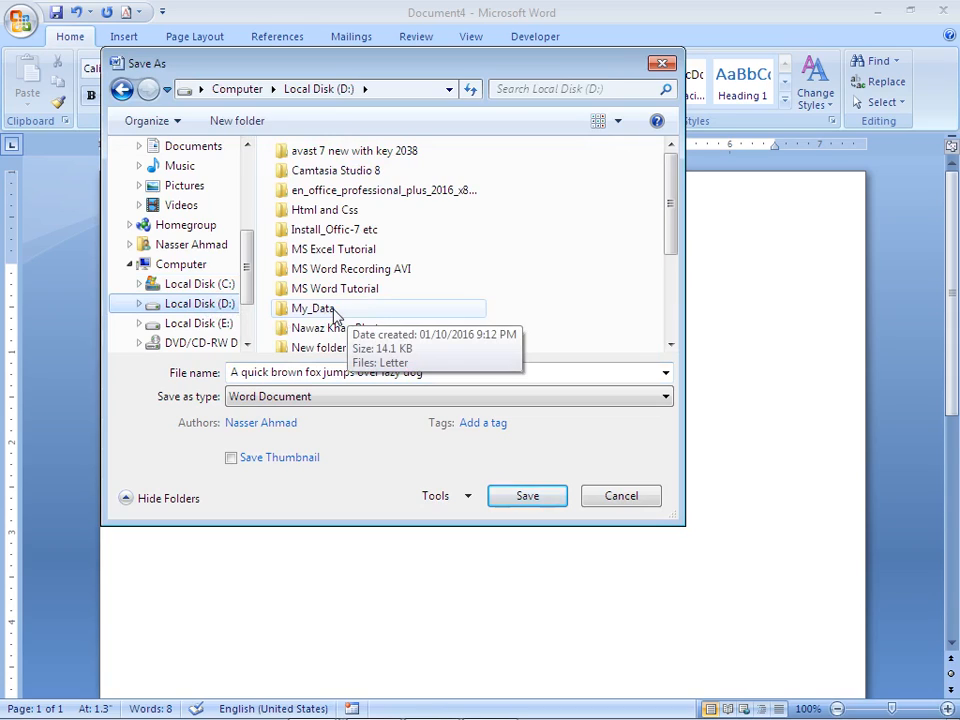
click(336, 312)
double_click(337, 316)
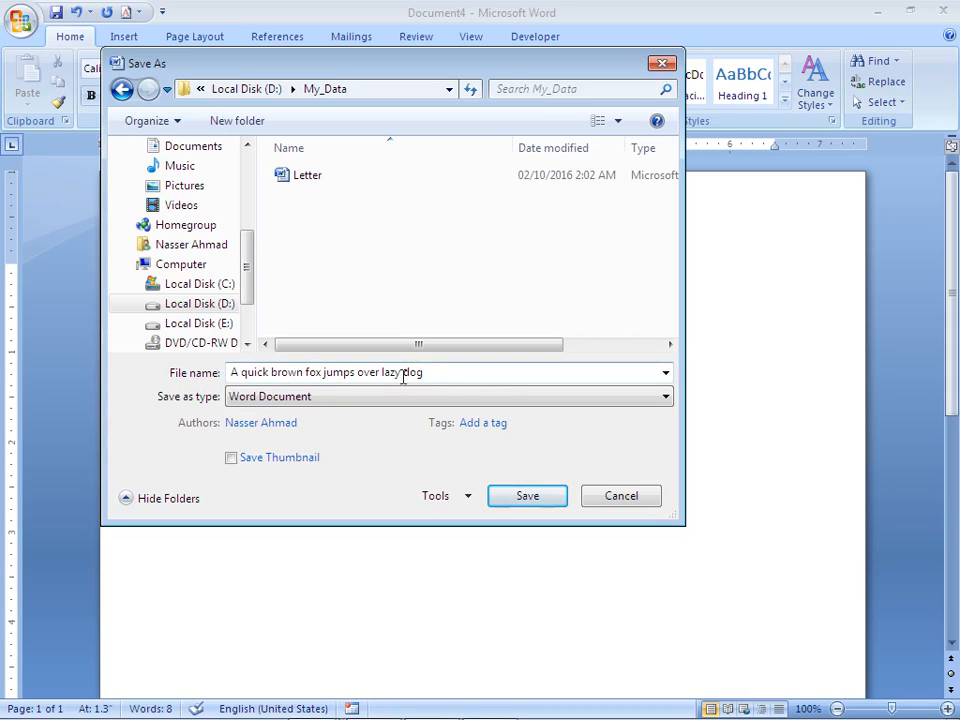
Name the file "Typing Test" and save it as a Word Document.
click(436, 388)
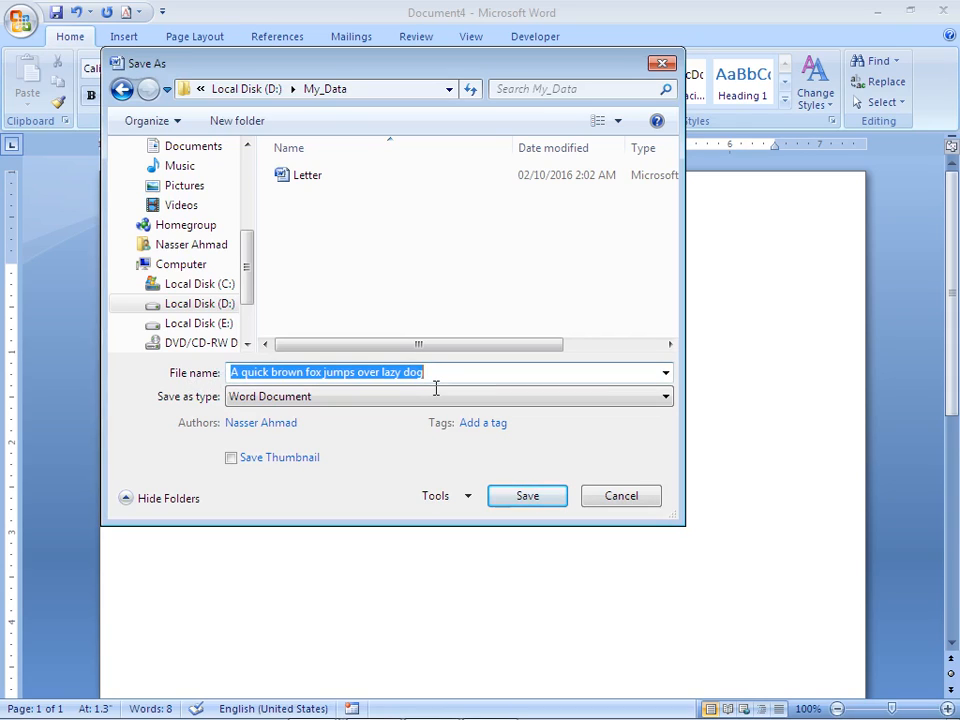
key(BackSpace)
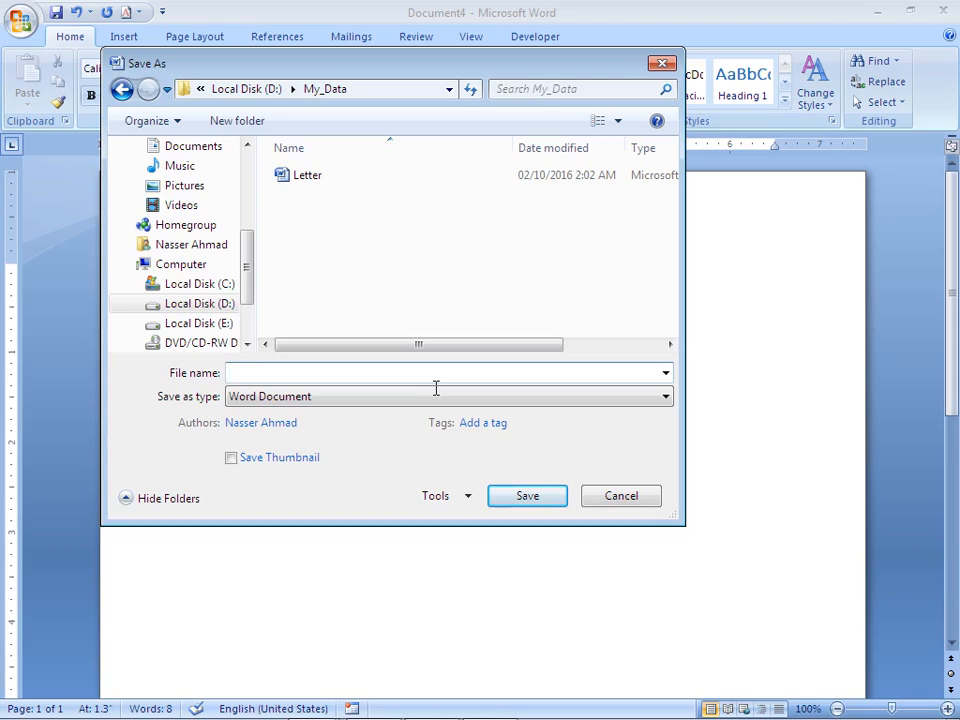
text(Typint T)
key(BackSpace)
key(BackSpace)
key(BackSpace)
text(g Test)
click(527, 498)
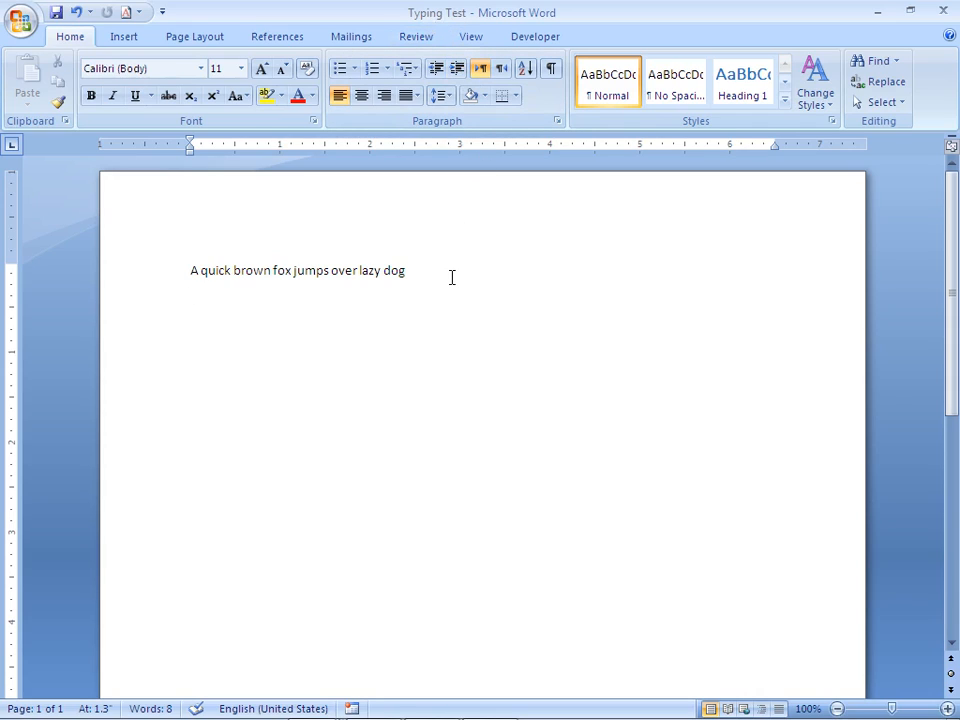
Add lines reading asdf, adsdf, dsdf, adsf, asdf, adsf, adsf, a blank line, e, af, af below the sentence, and save the document.
text(asdf)
key(Return)
text(adsdf)
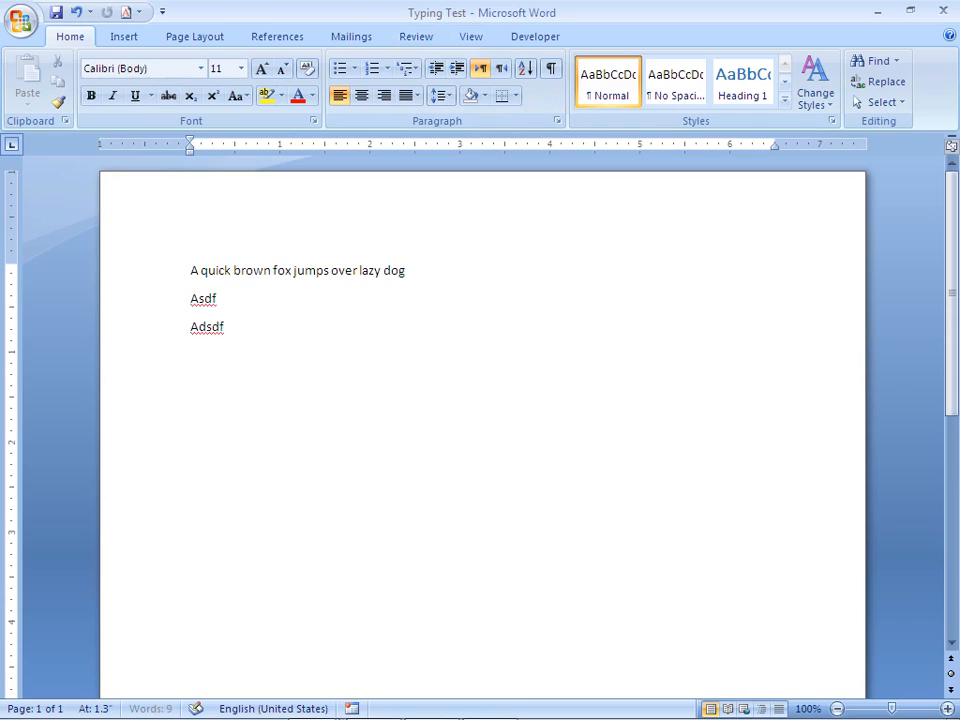
key(Return)
text(dsdf)
key(Return)
text(adsf)
key(Return)
text(asdf)
key(Return)
text(adsf)
key(Return)
text(adsf)
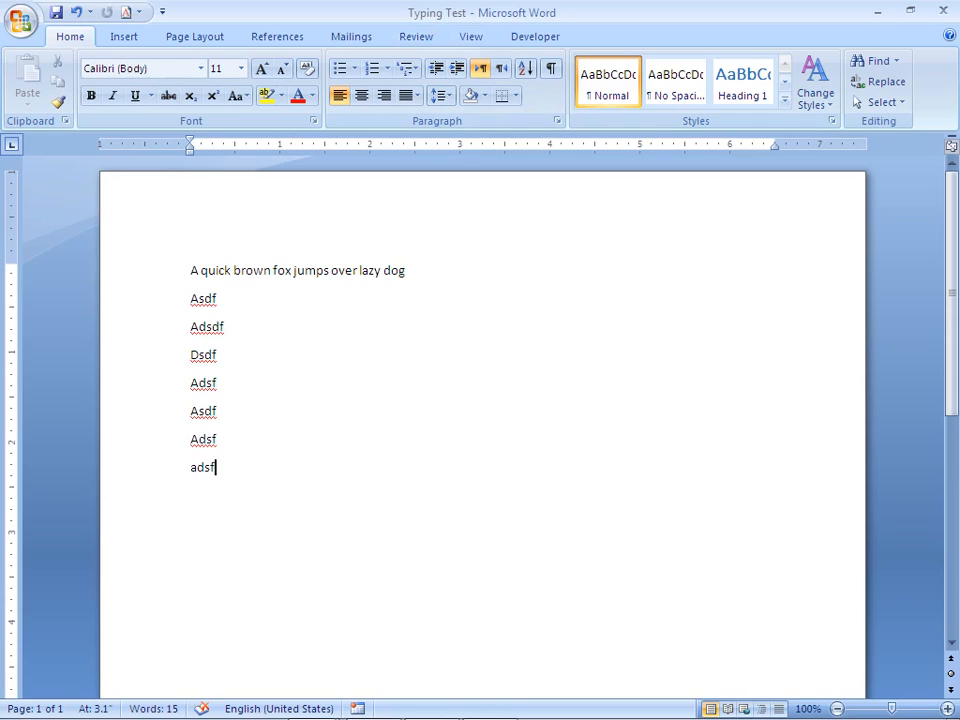
key(Return)
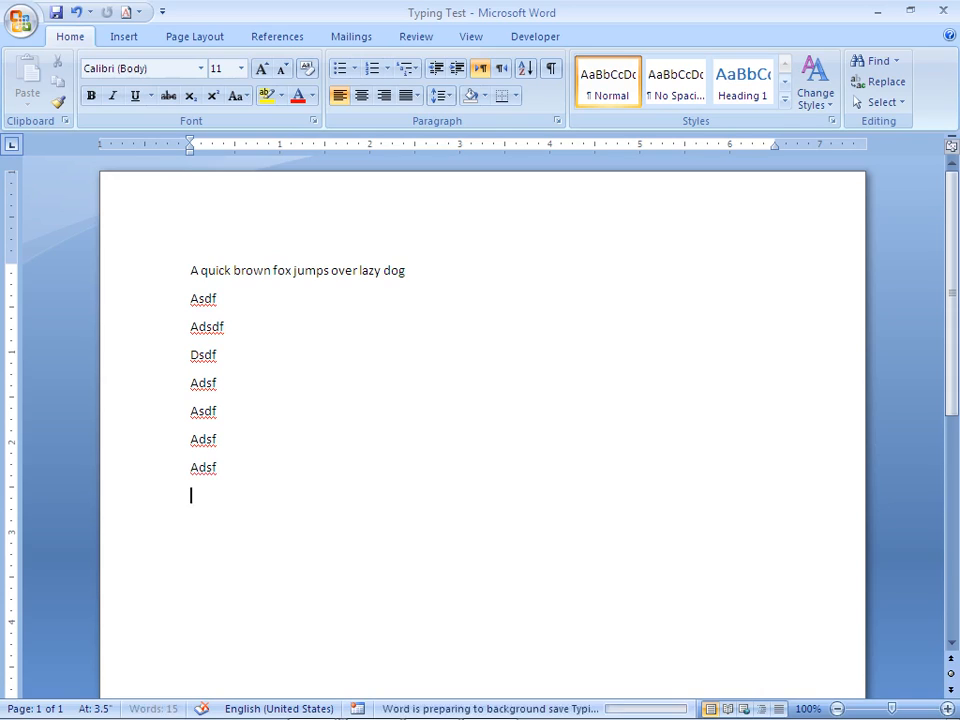
key(Return)
text(e)
key(Return)
text(af)
key(Return)
text(af)
key(Return)
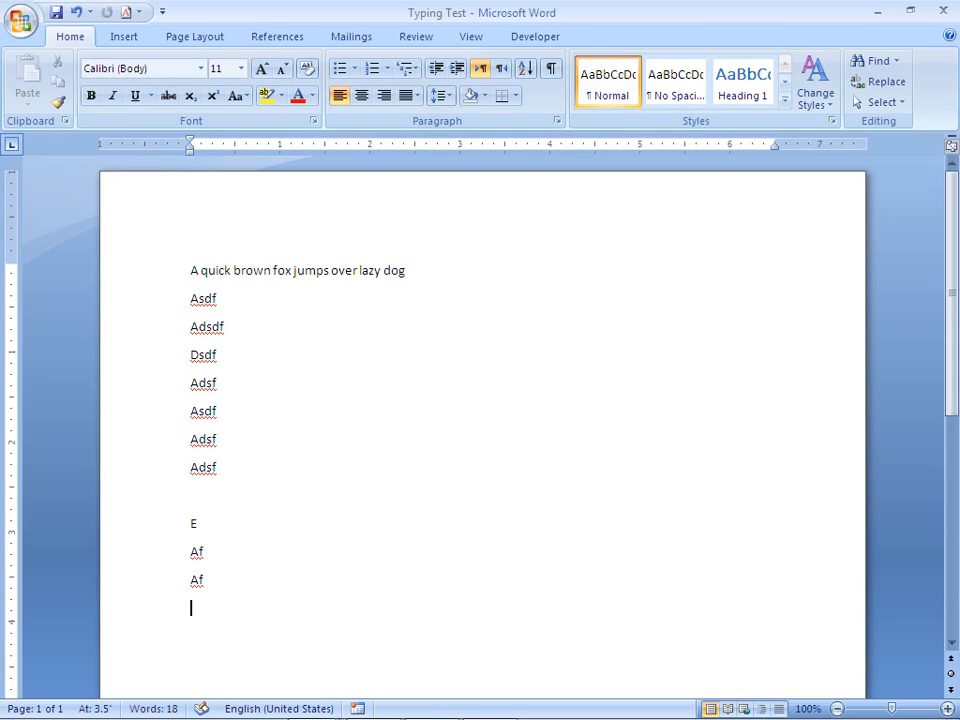
click(56, 15)
Save the document under the new name "Typing Test-2" in the My_Data folder as a Word Document.
key(F12)
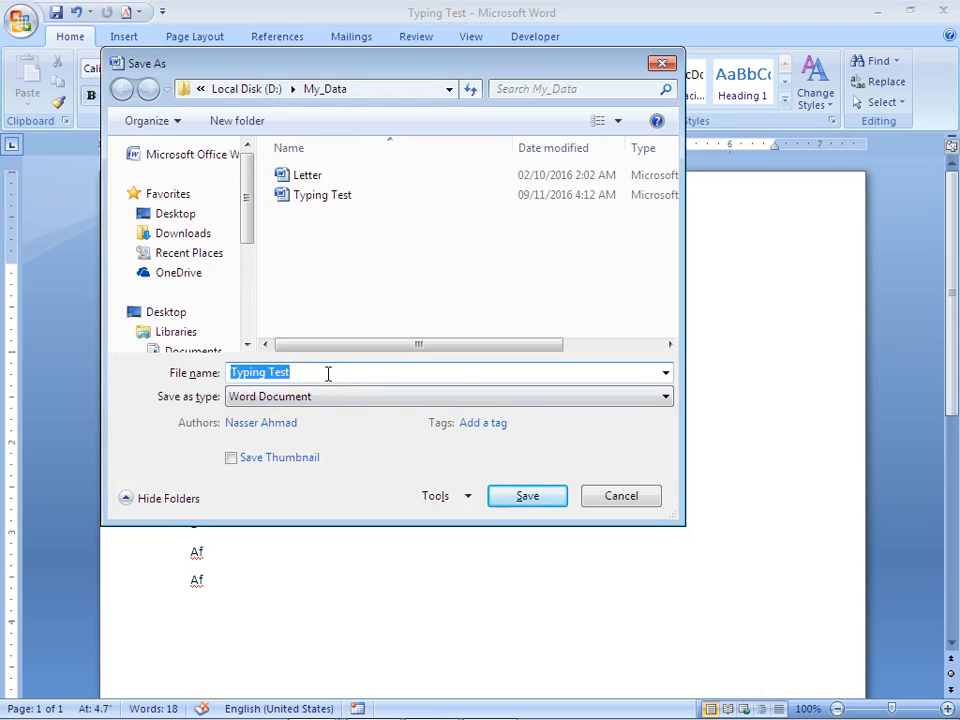
click(327, 380)
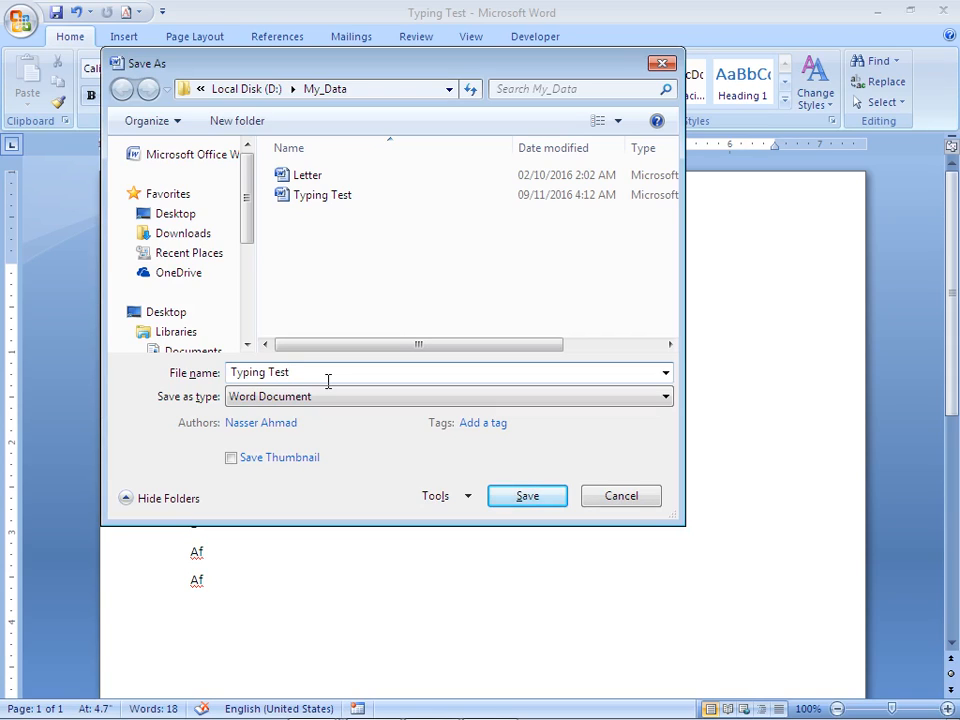
text(-2)
click(515, 496)
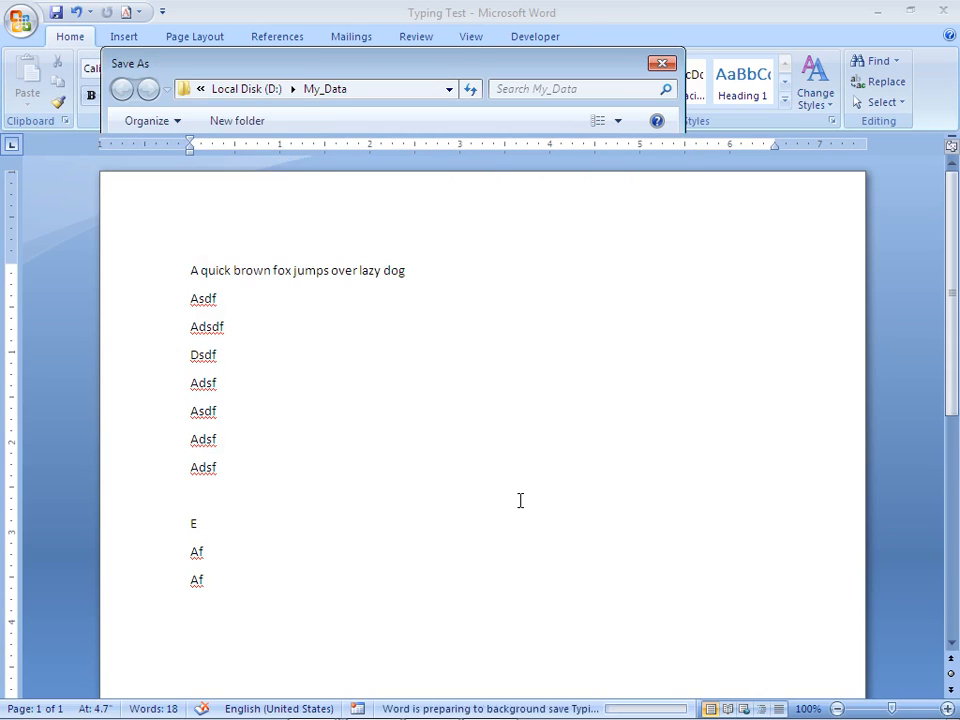
Start saving another copy in Word Document format and name it "Typing Test-3".
click(22, 24)
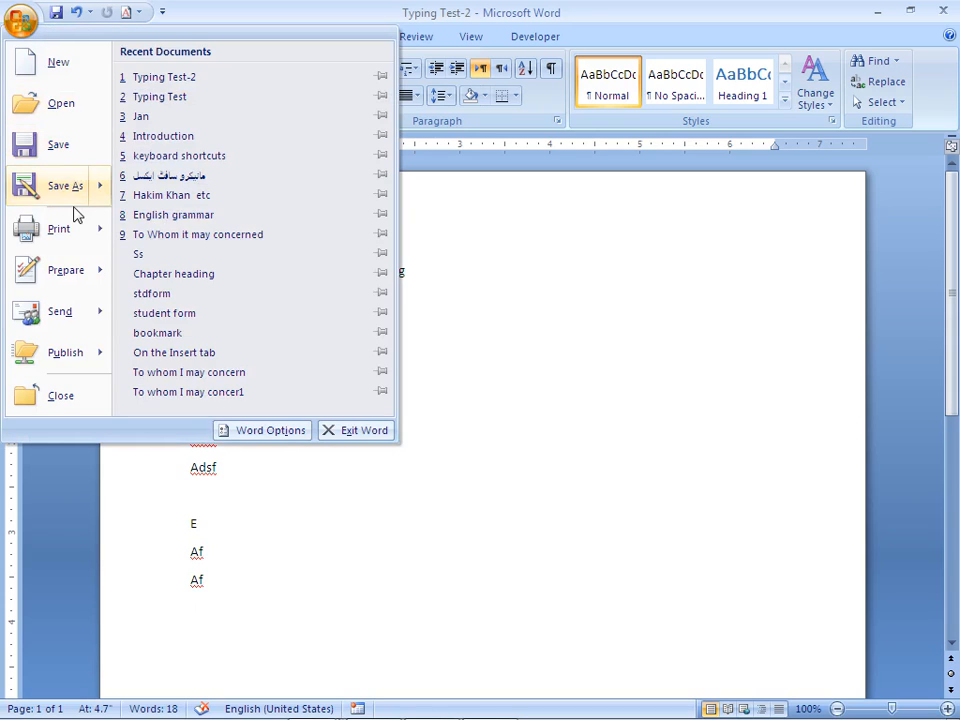
mouse_move(75, 200)
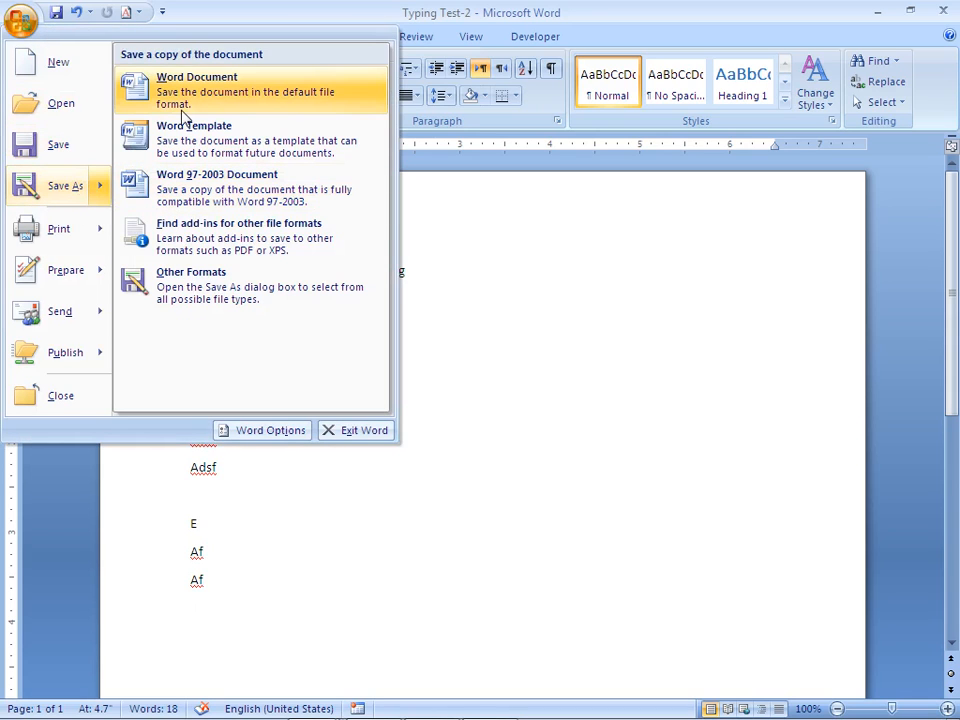
click(221, 101)
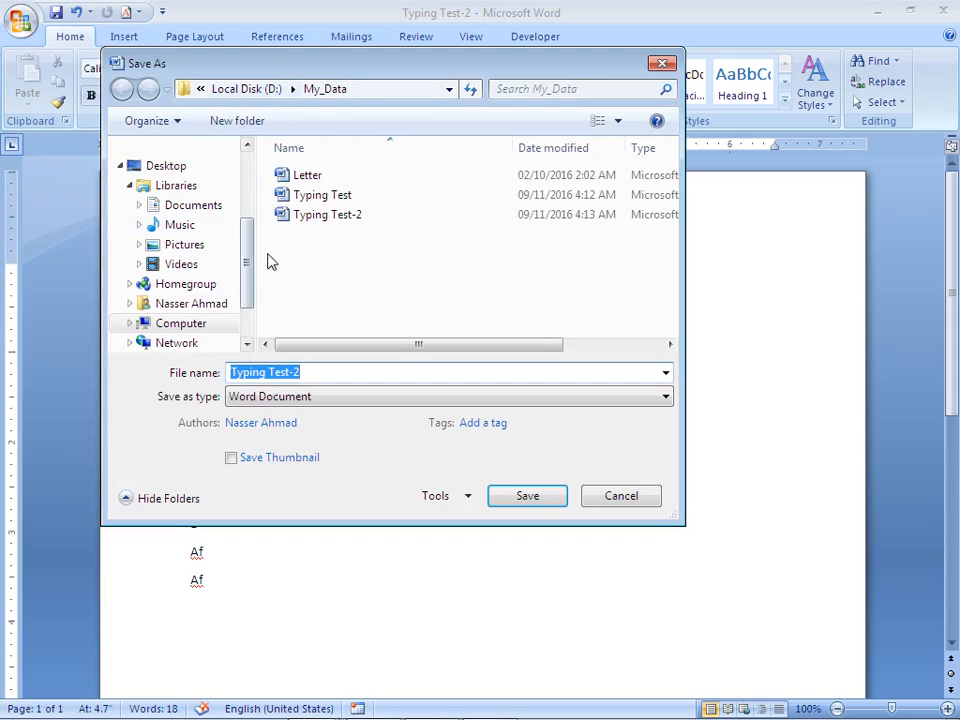
key(End)
key(BackSpace)
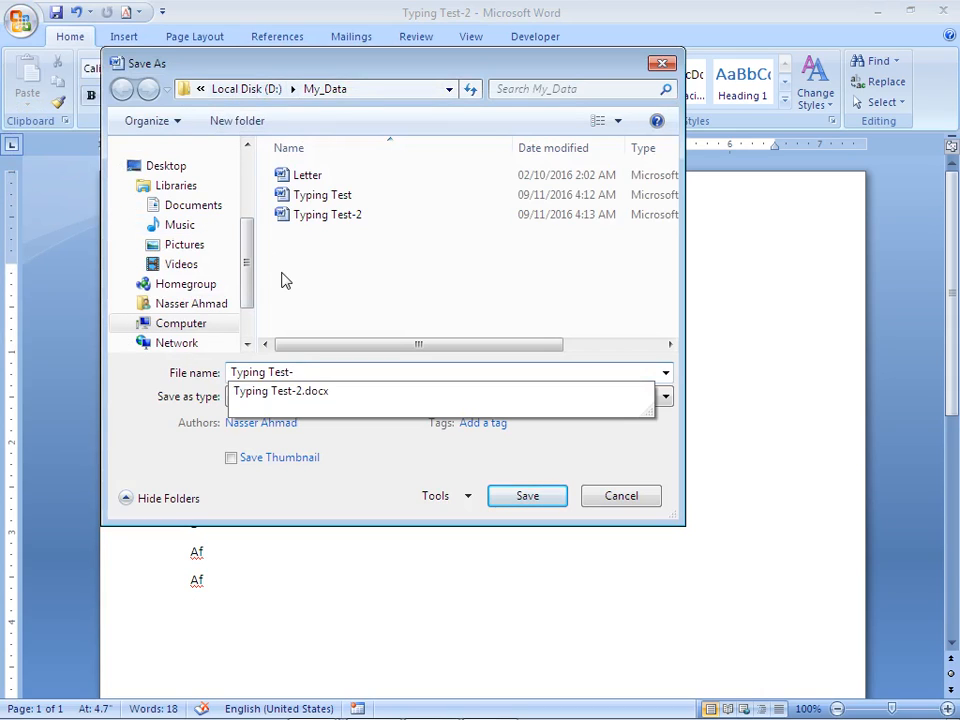
text(3)
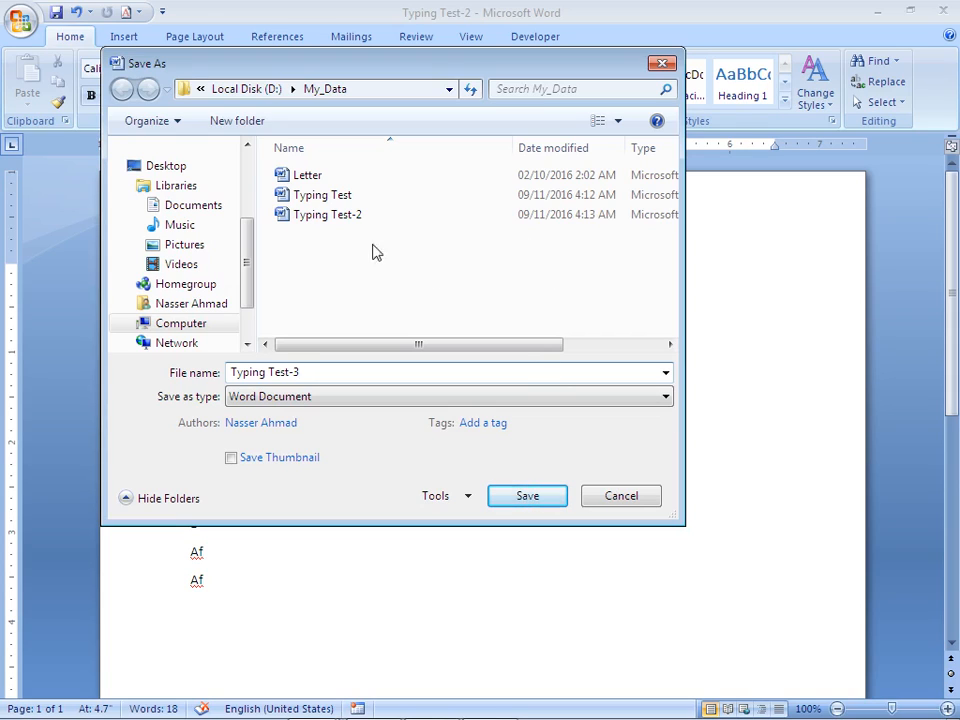
Choose the Desktop as the location for the new copy and save it there.
click(198, 212)
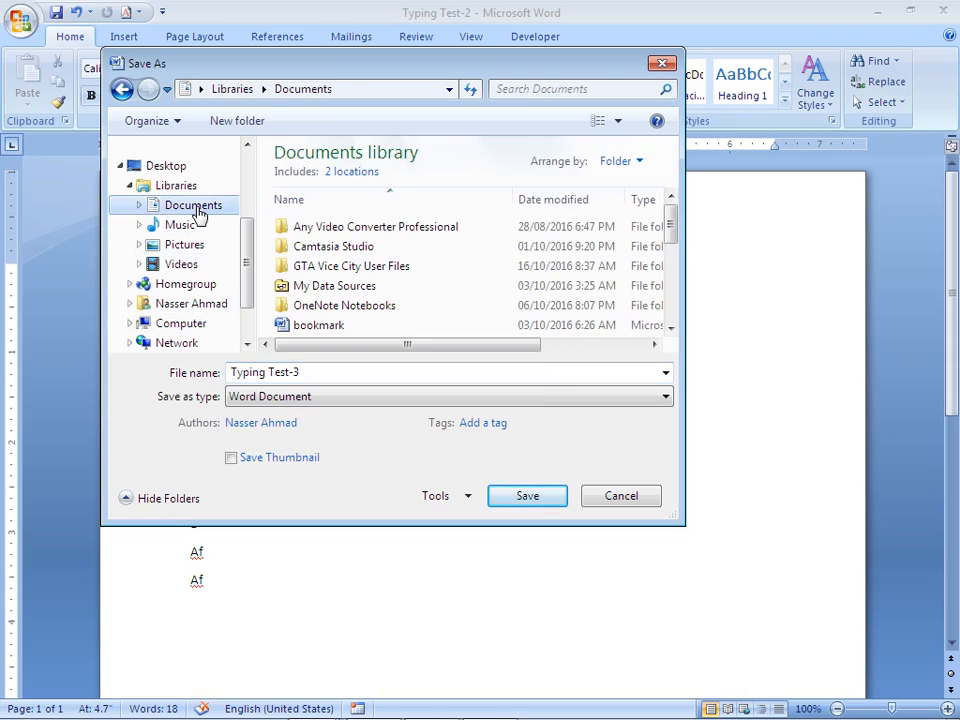
click(180, 165)
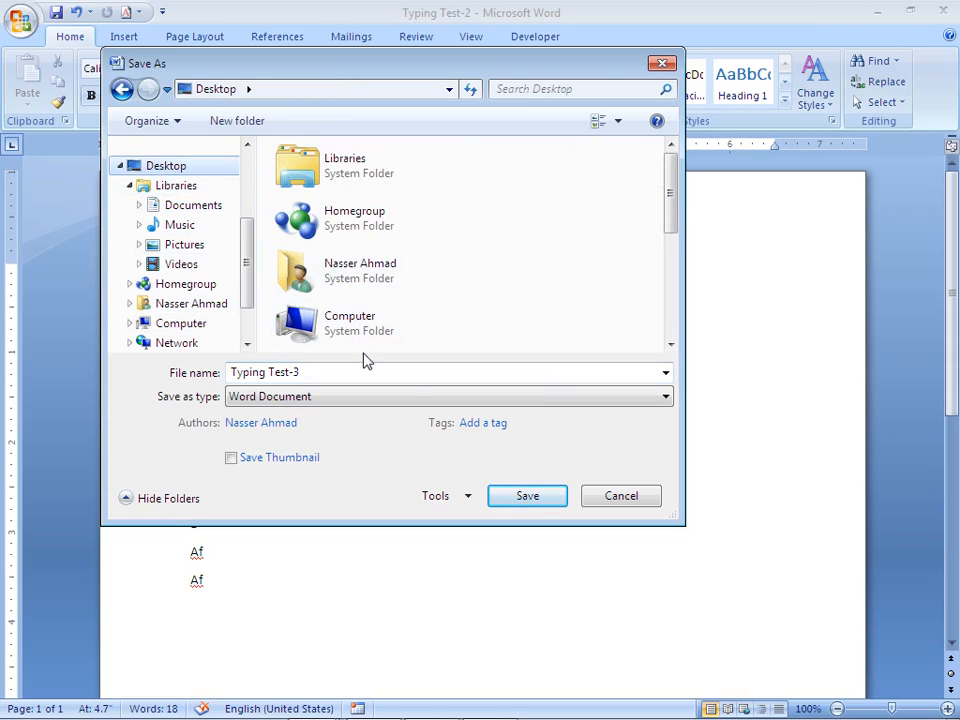
click(530, 499)
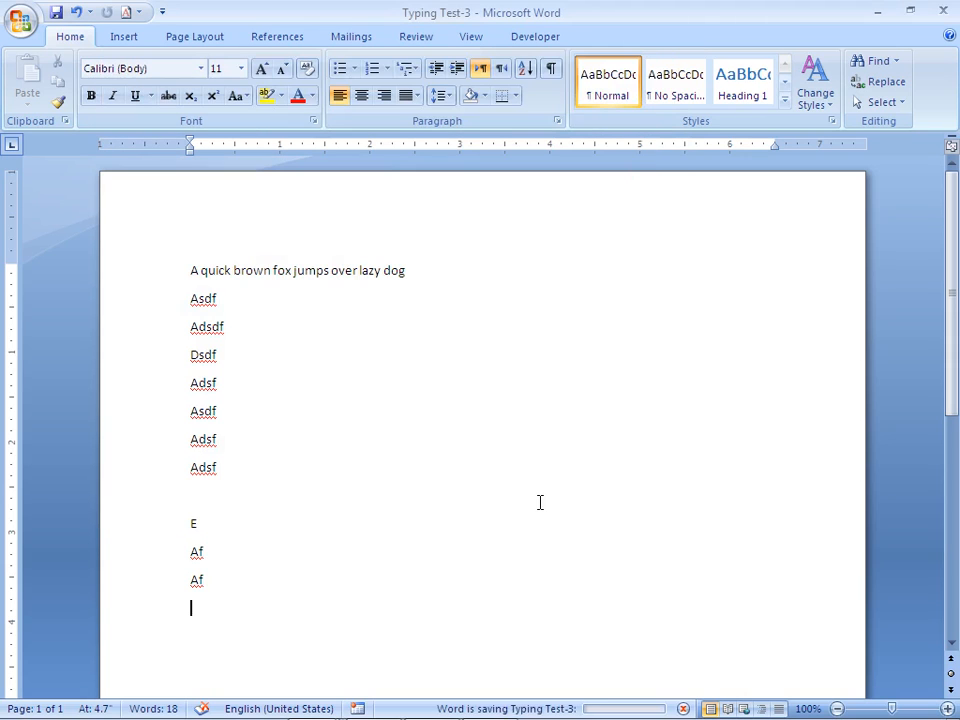
click(540, 502)
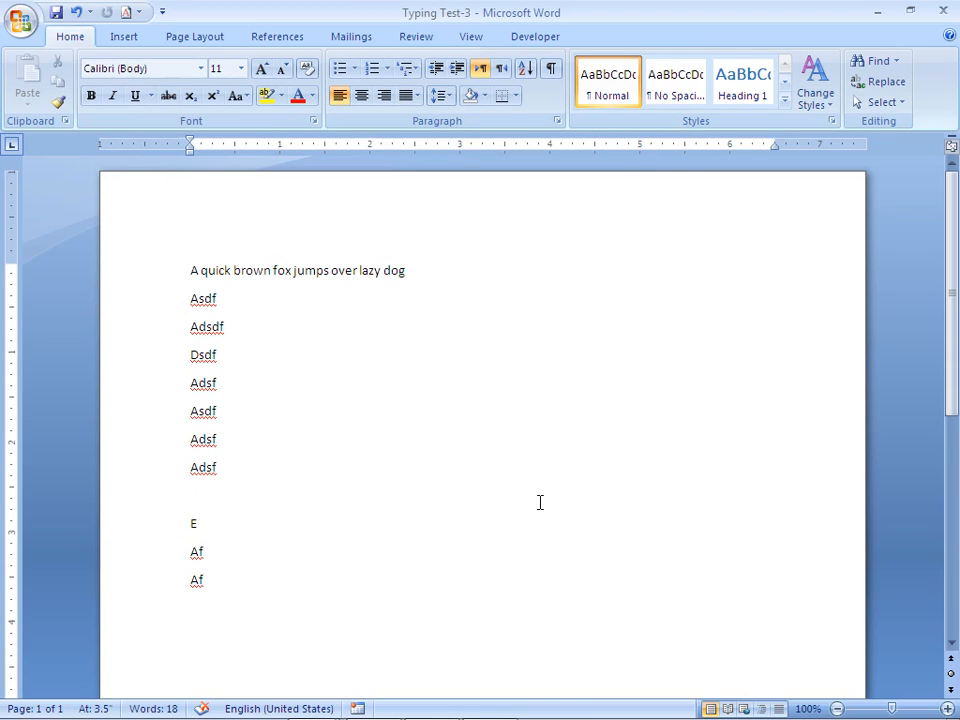